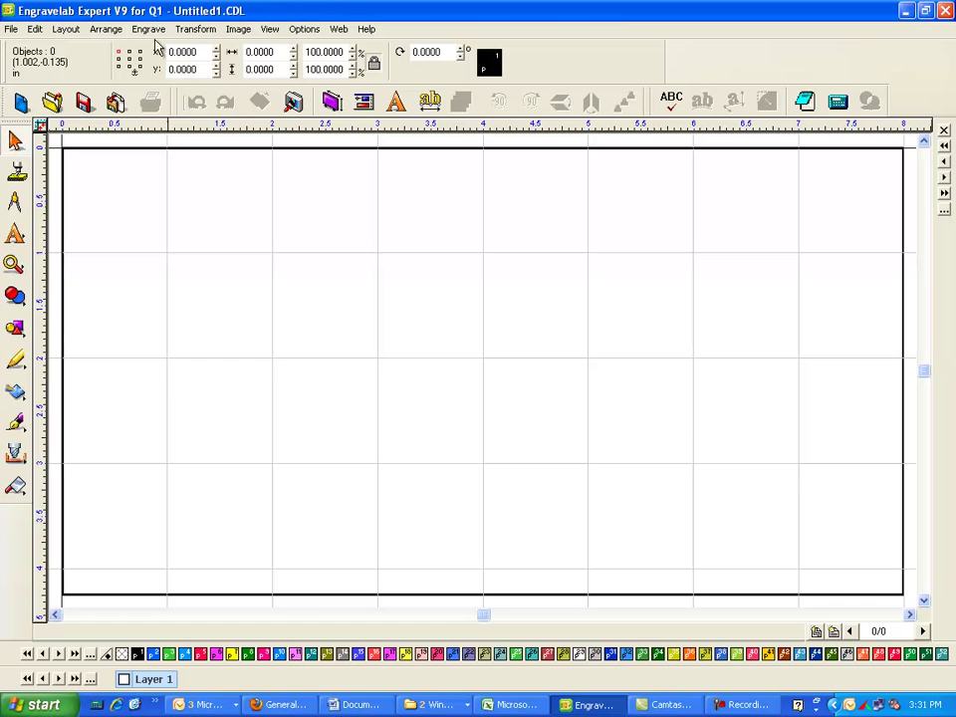
Check the available drivers in the engraving output settings and open the engraver setup for Quest Q3X VZ Braille
left_click(154, 31)
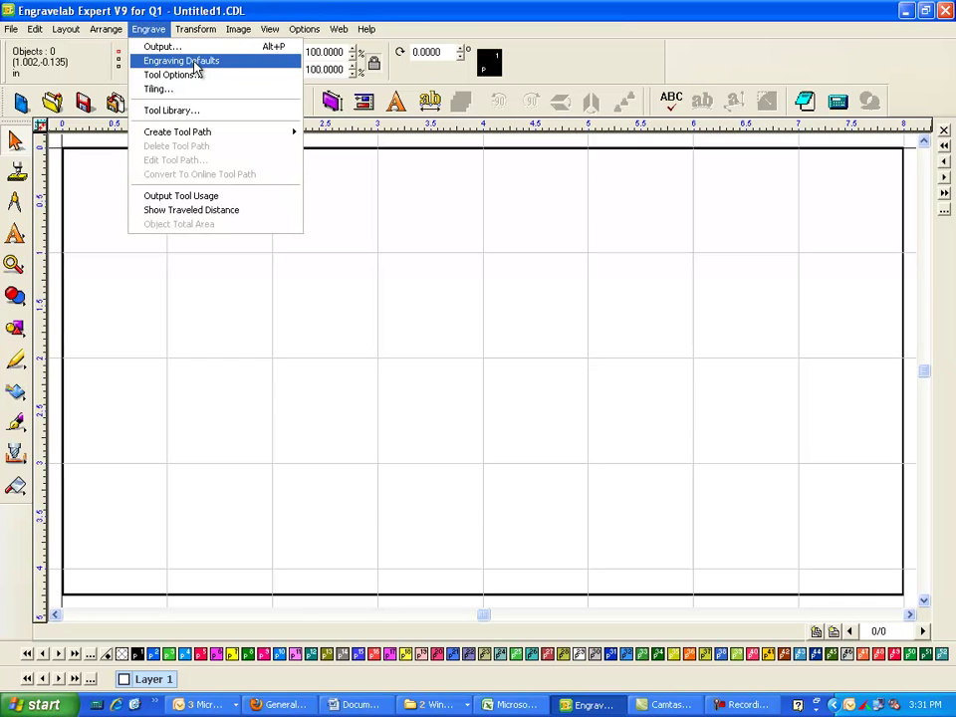
left_click(154, 47)
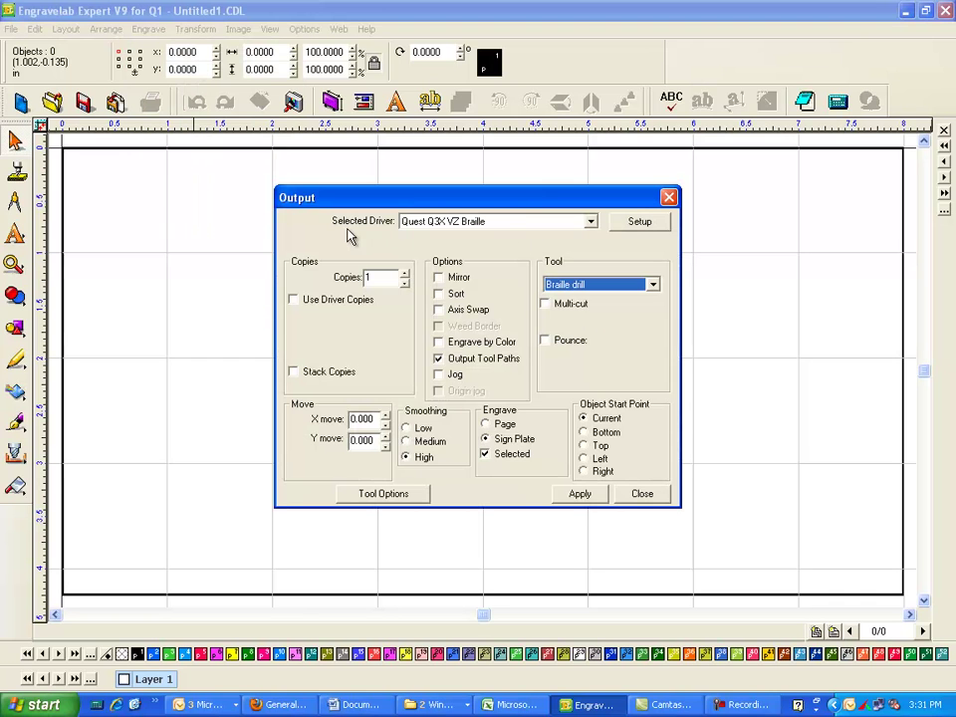
left_click(465, 222)
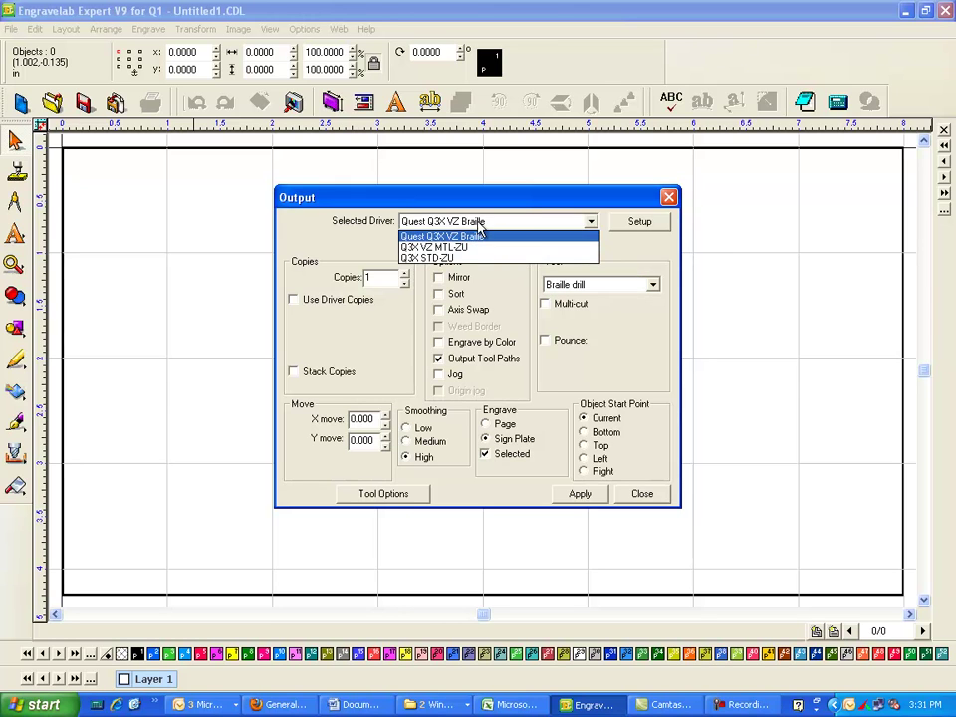
left_click(519, 224)
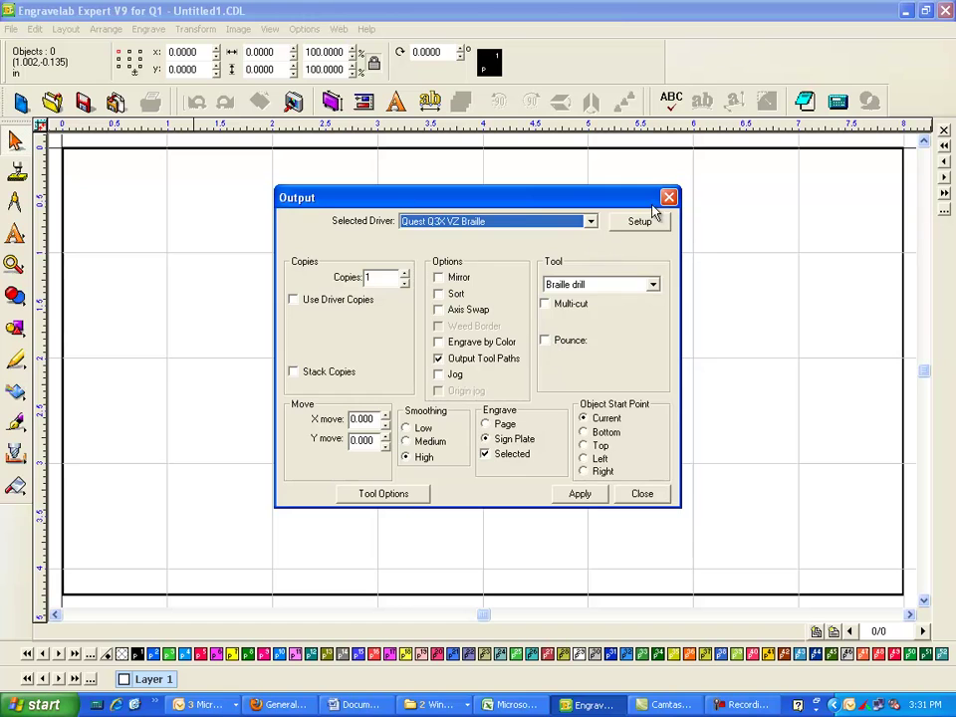
left_click(640, 222)
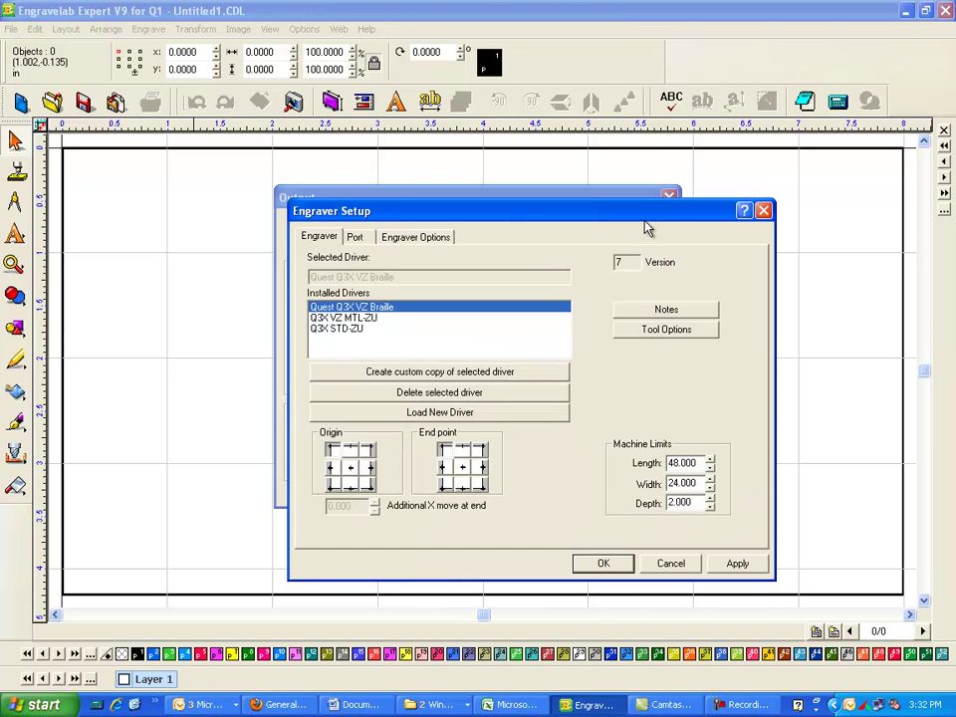
Delete the Quest Q3X VZ Braille and Q3X VZ MTL-ZU drivers from the installed drivers
left_click(342, 319)
left_click(368, 308)
left_click(460, 399)
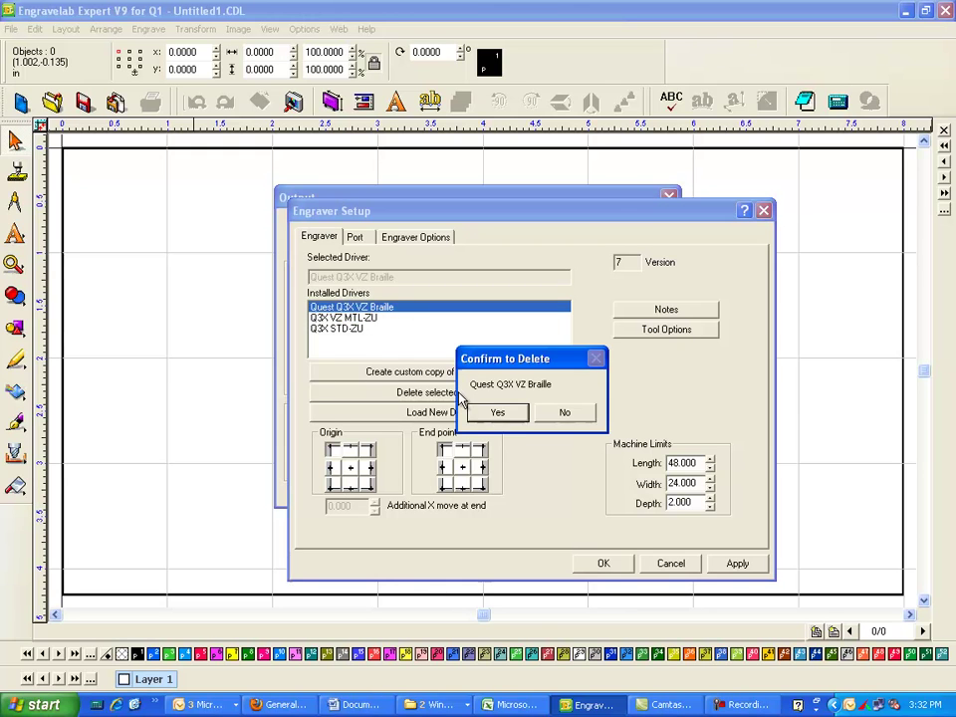
left_click(508, 412)
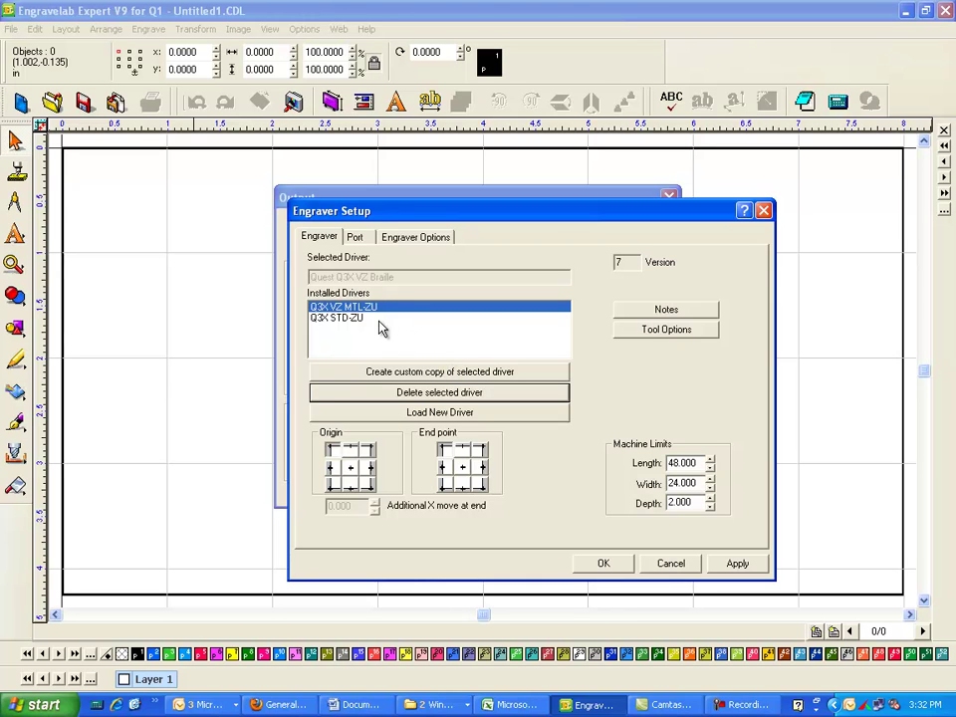
left_click(474, 394)
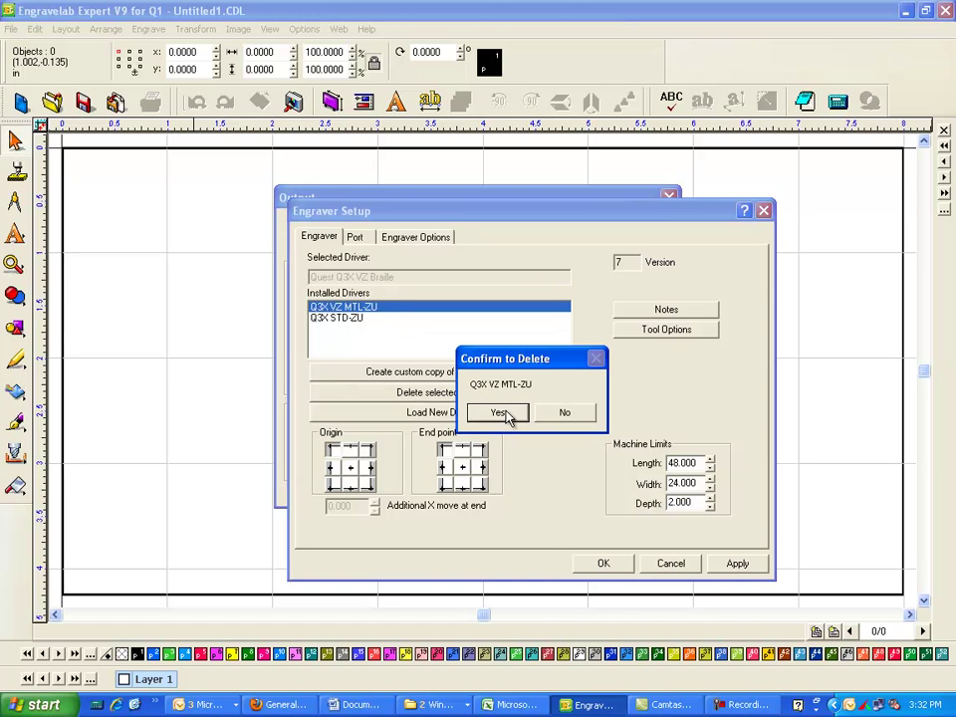
left_click(510, 414)
Select the Q3X STD-ZU driver and set its machine length limit to 20.100
left_click(336, 313)
left_click(350, 316)
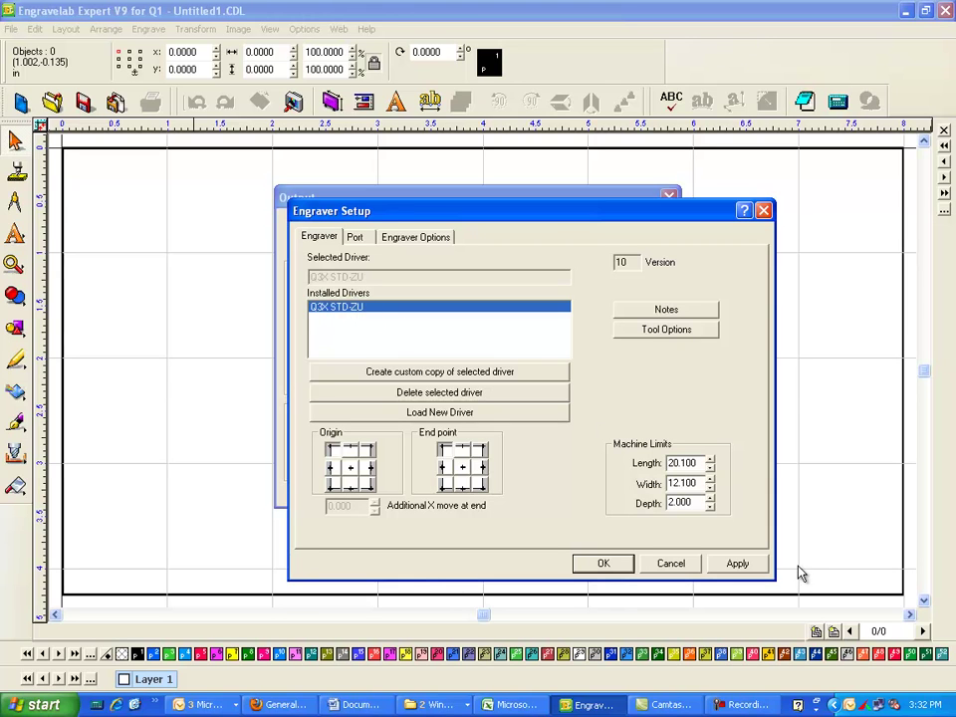
double_click(675, 463)
type("2")
key("shift+Tab")
type("20.100")
Enable editing of the port's communication settings and set the baud rate to 115200
left_click(355, 241)
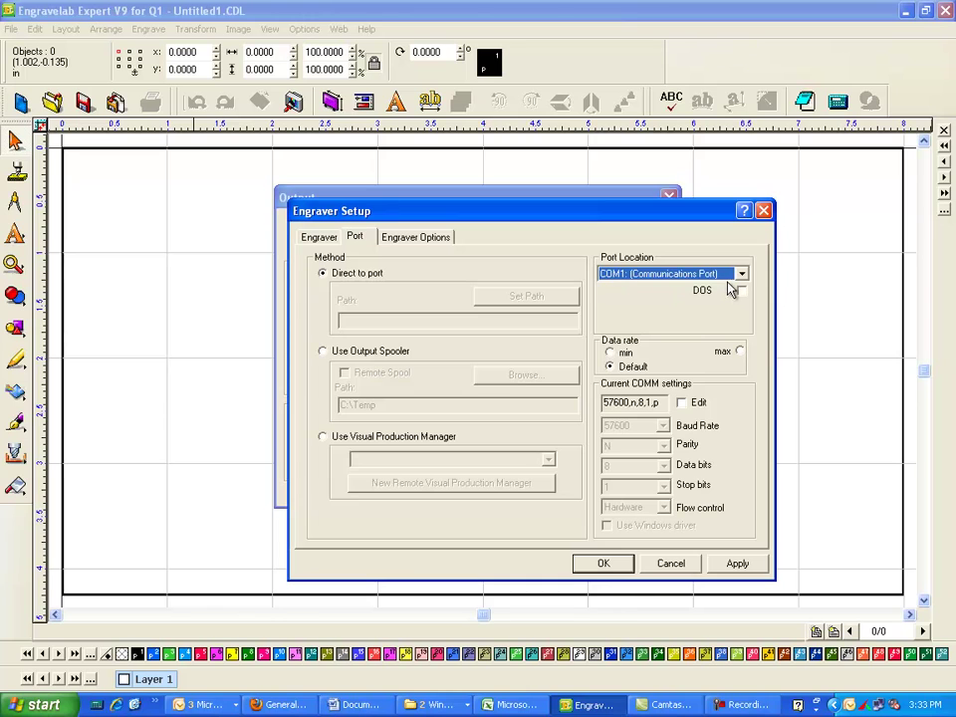
left_click(681, 403)
left_click(663, 425)
left_click(664, 441)
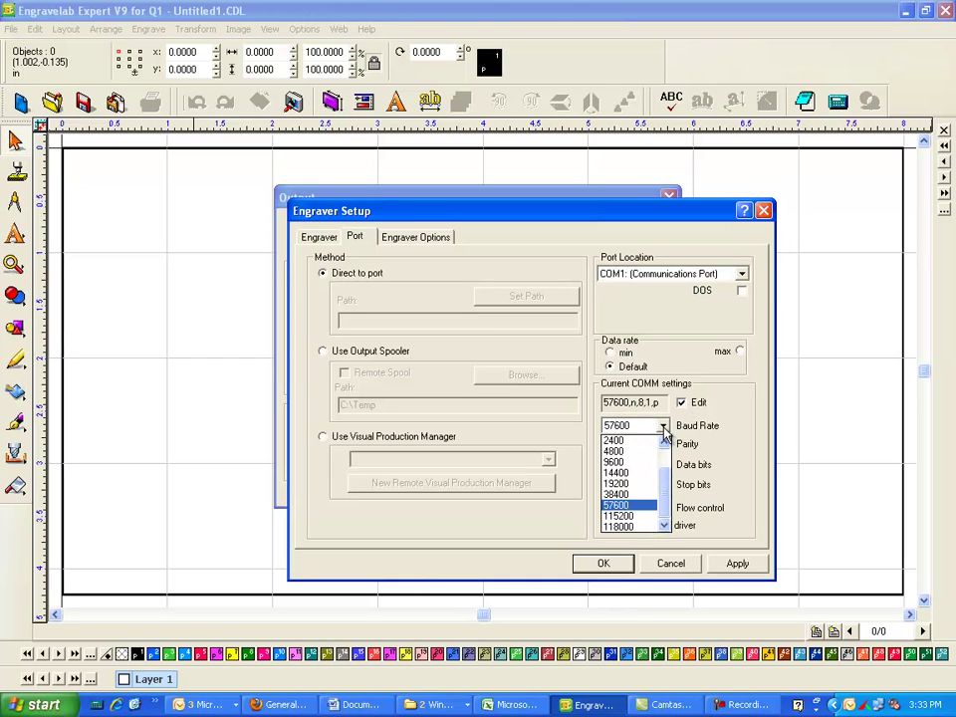
left_click(627, 517)
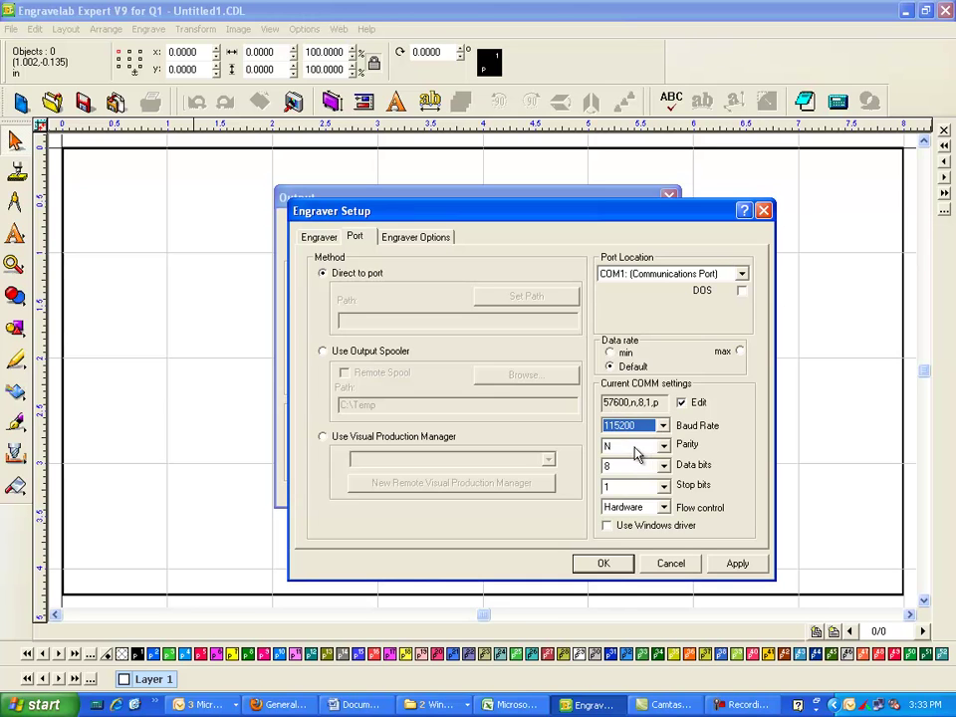
Set the port's parity to N, and apply and accept the engraver setup
left_click(631, 447)
left_click(625, 460)
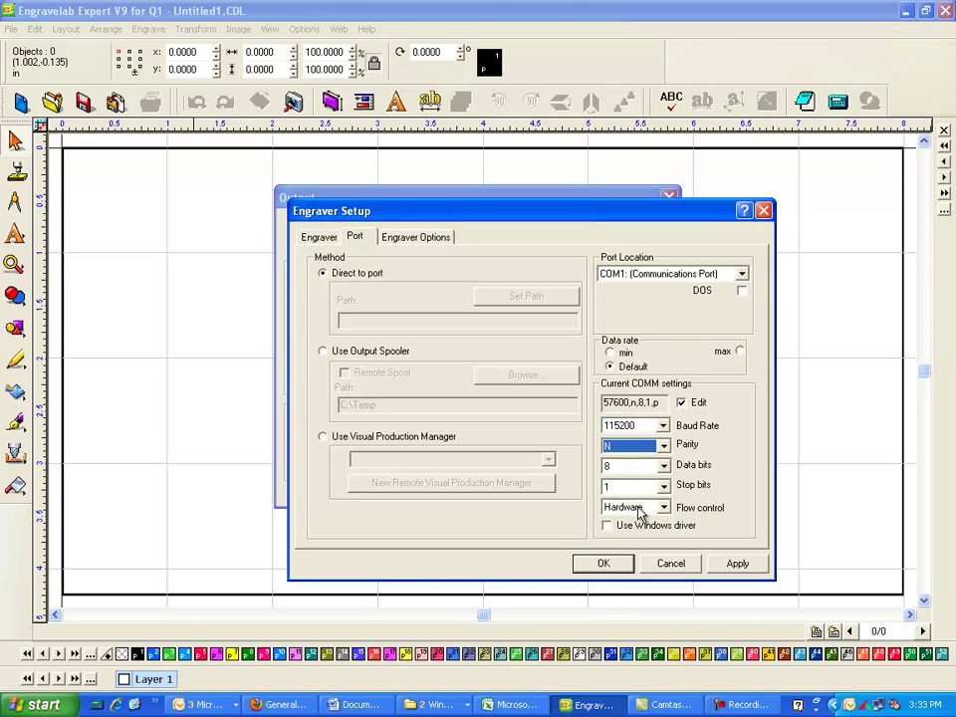
left_click(737, 564)
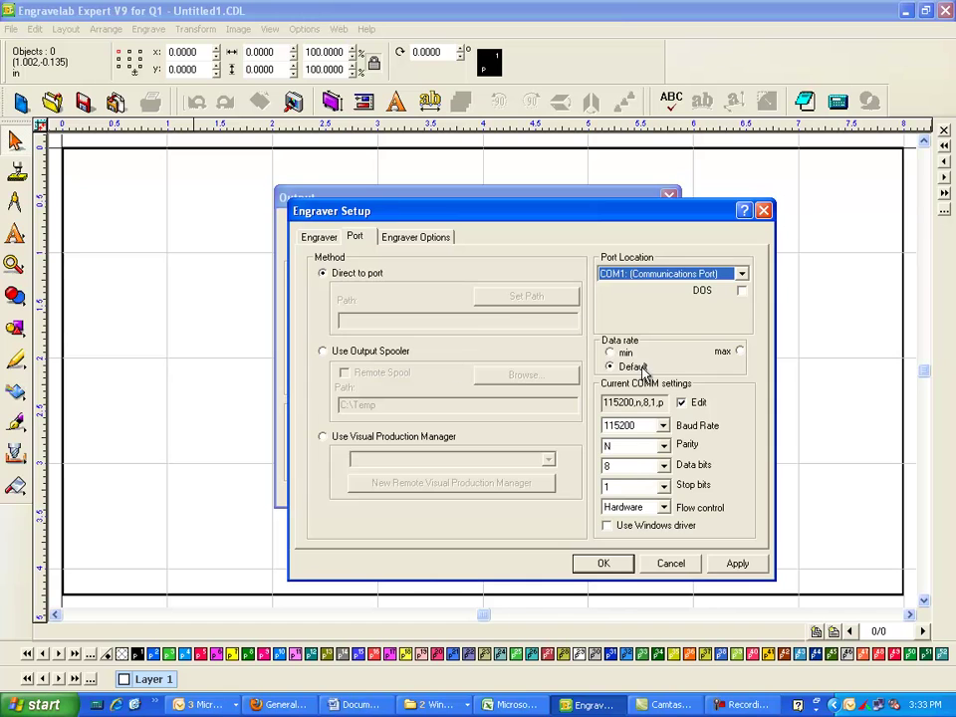
left_click(745, 567)
left_click(603, 563)
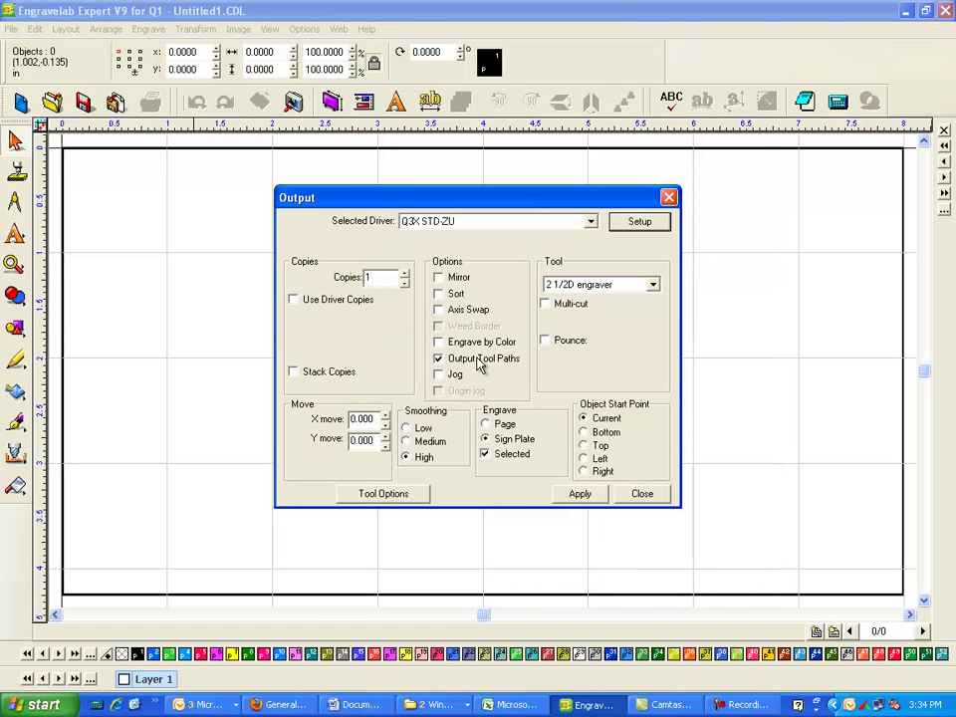
Accept Output Tool Paths with Also Cut Contour Paths enabled, and set the engraving area to Sign Plate
left_click(438, 359)
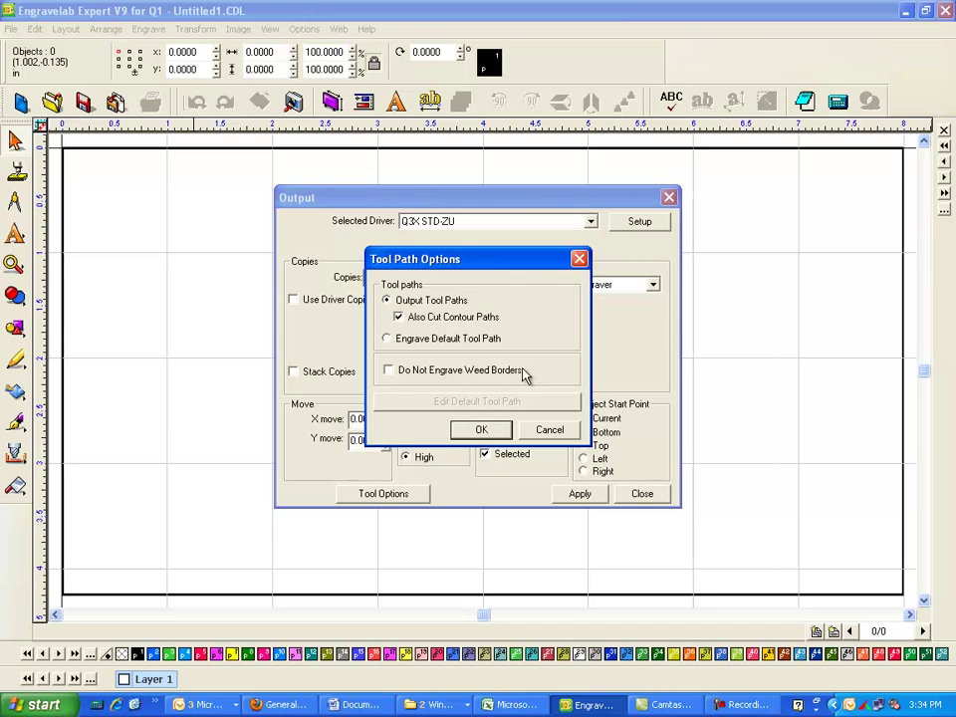
left_click(485, 433)
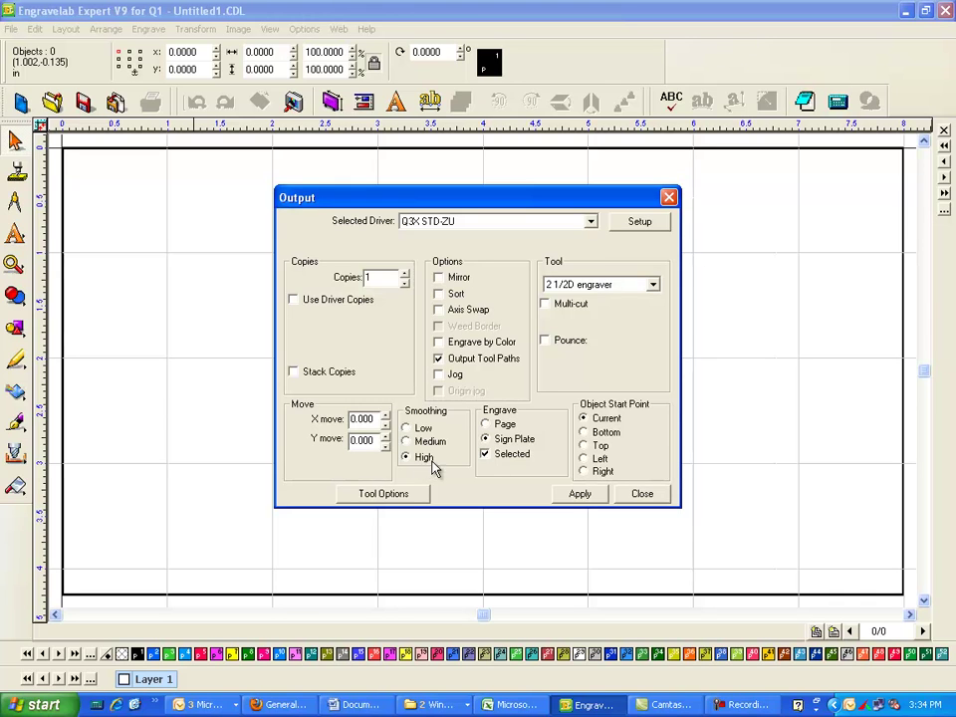
left_click(515, 442)
Create a custom copy of the Q3X STD-ZU driver named Q3X MTL-ZU
left_click(642, 222)
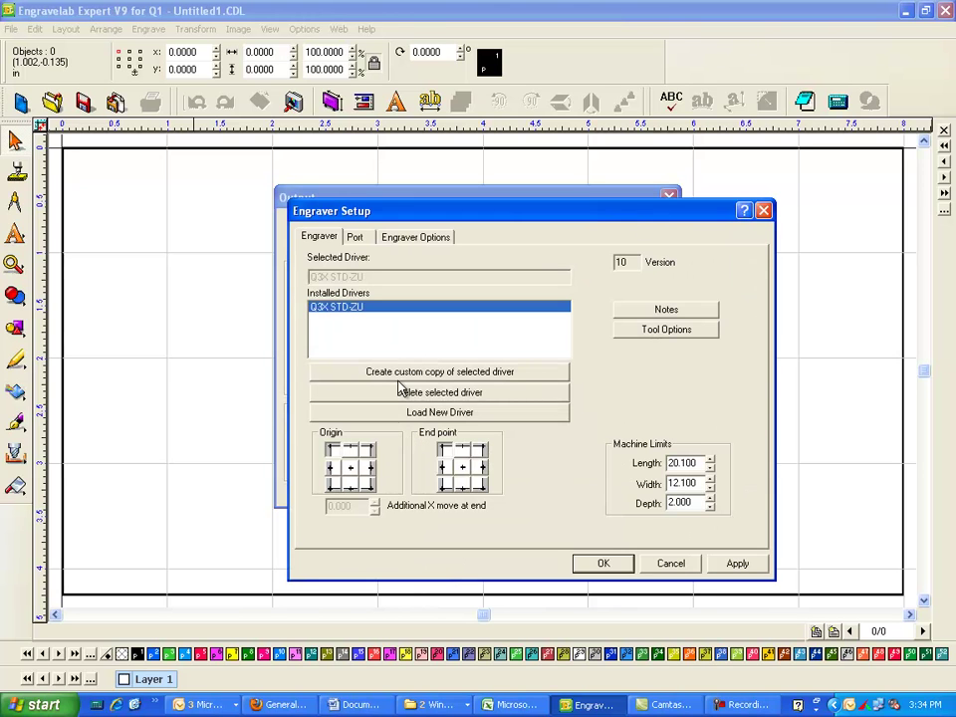
left_click(447, 374)
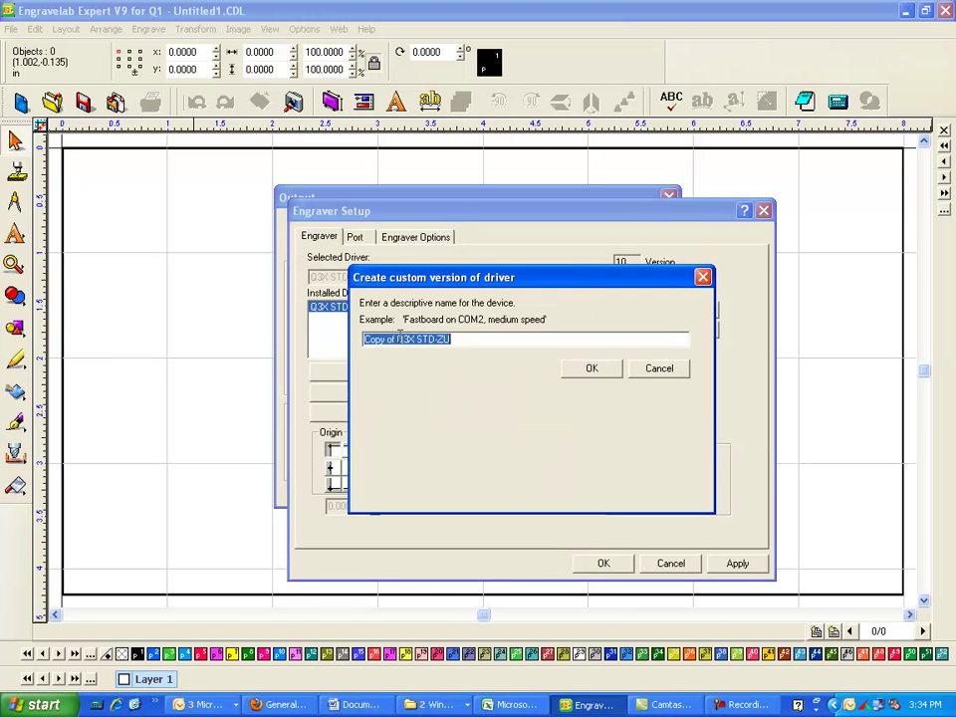
left_click_drag(399, 339, 365, 338)
key("BackSpace")
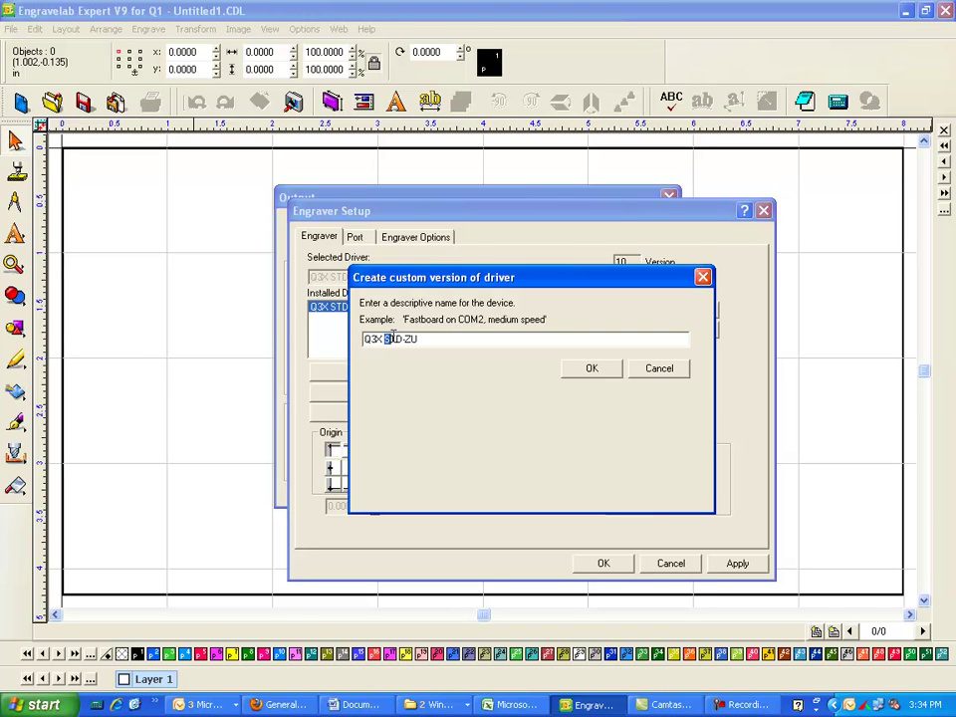
type("MTL")
left_click(594, 371)
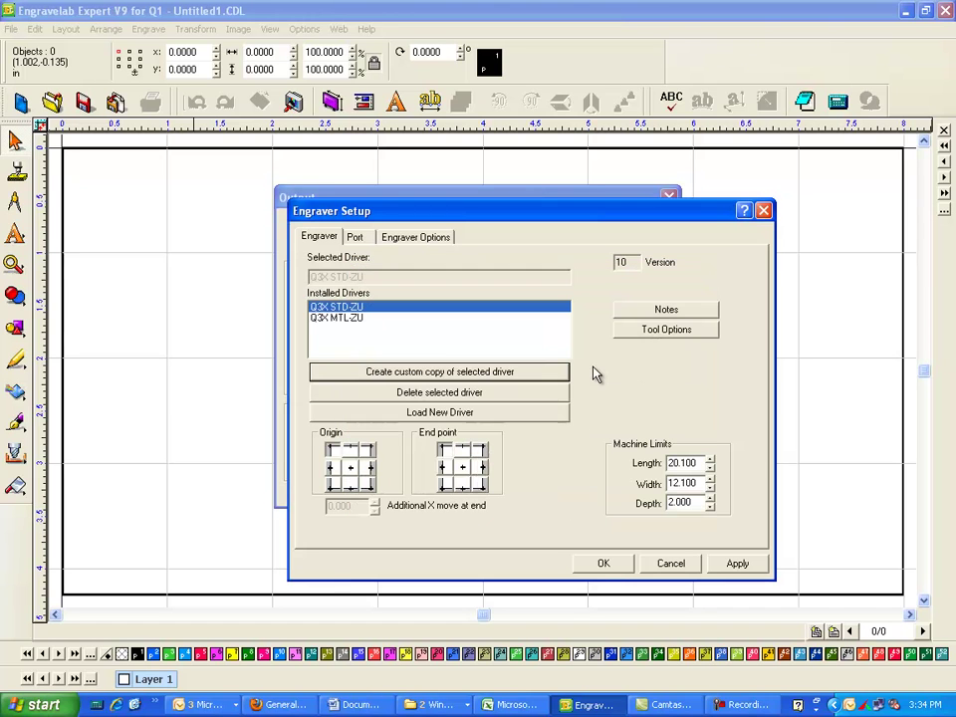
In the Q3X MTL-ZU driver's tool options, set the XY feed rate to 0.2 in/sec and the Z feed rate to 0.1 in/sec
left_click(344, 318)
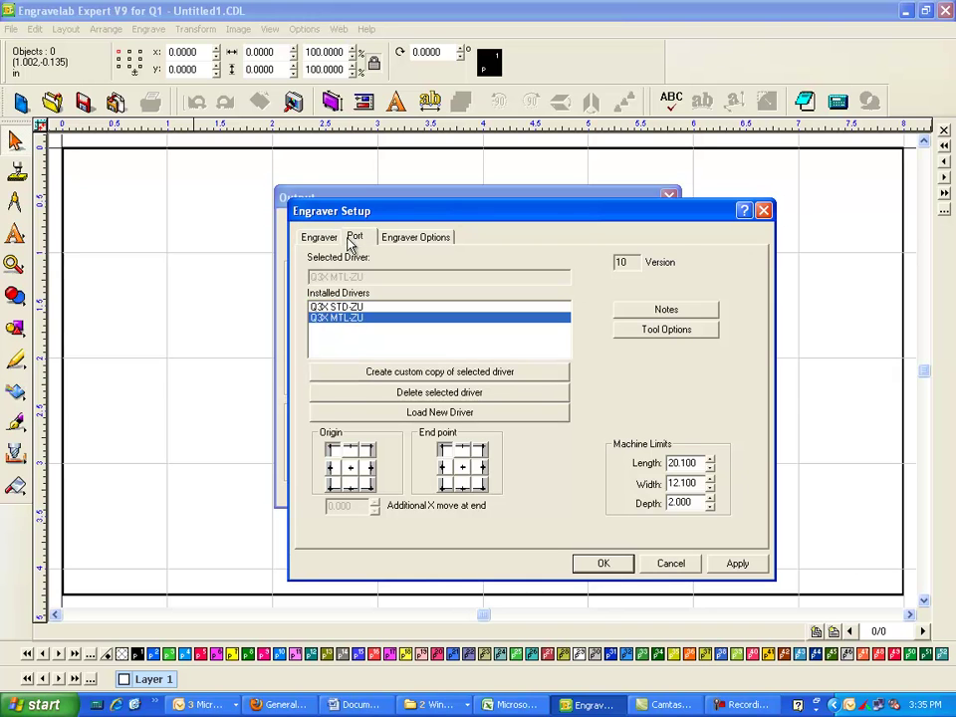
left_click(352, 239)
left_click(324, 241)
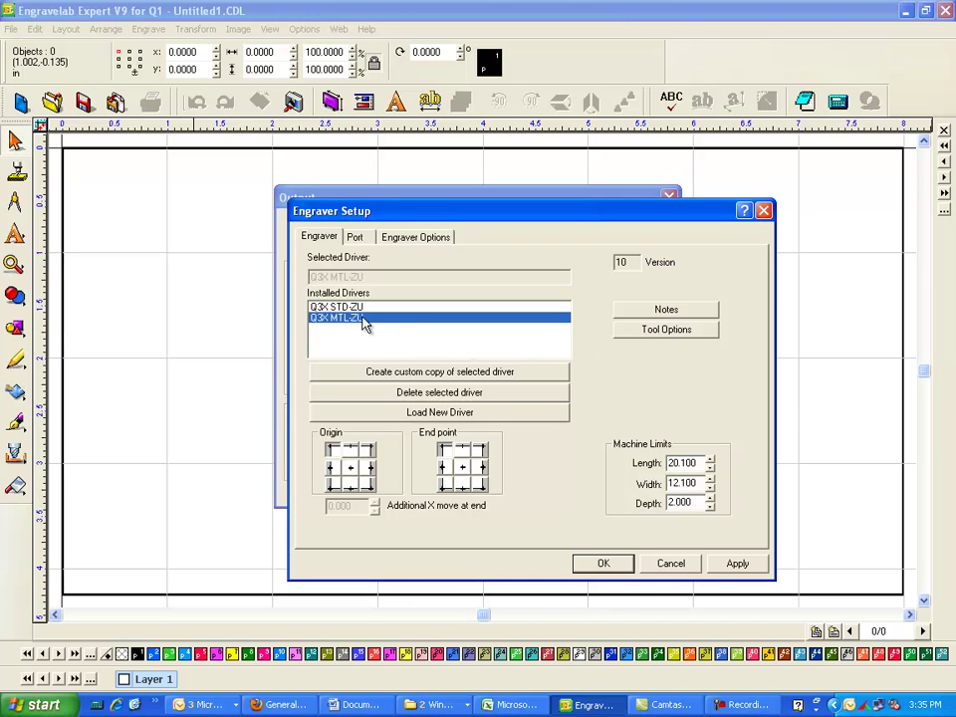
left_click(666, 329)
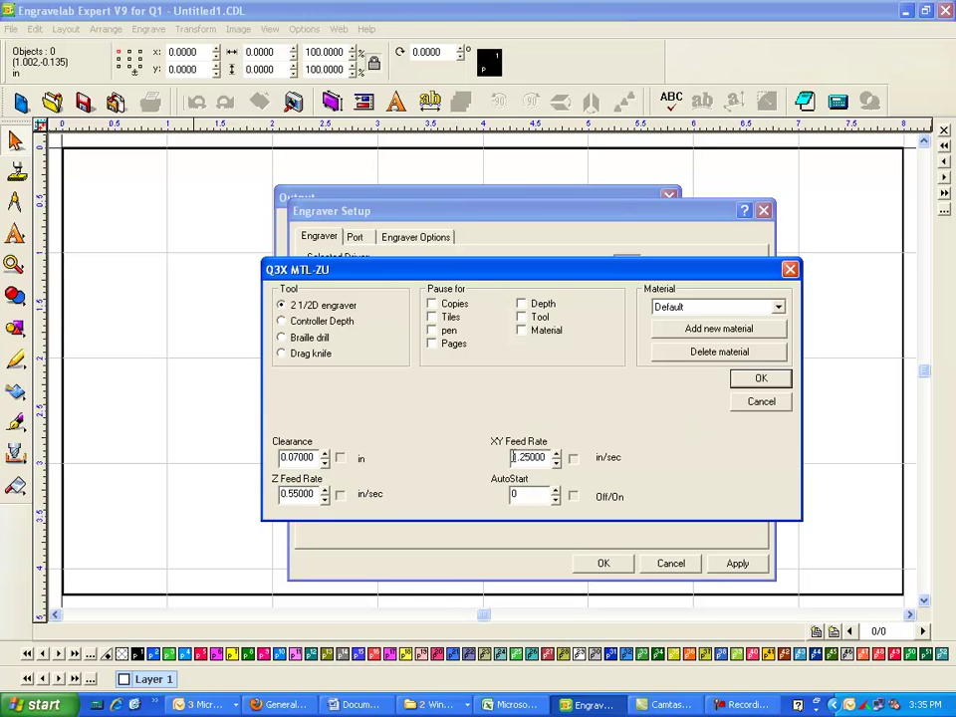
left_click_drag(514, 460, 581, 443)
type("2")
left_click_drag(288, 495, 388, 492)
type("1")
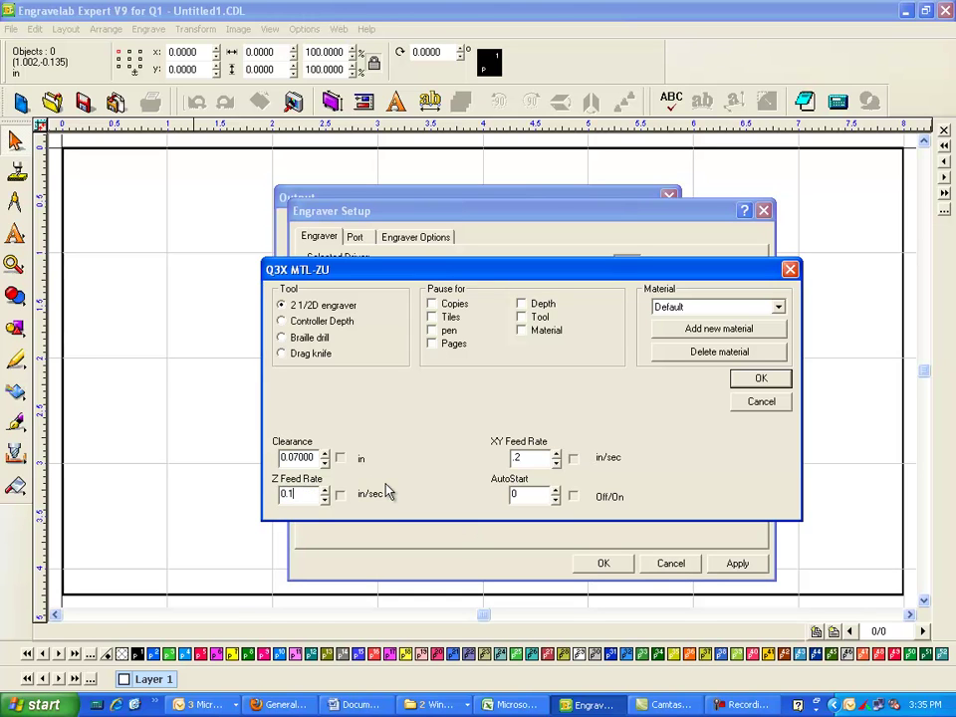
left_click(302, 457)
left_click(761, 381)
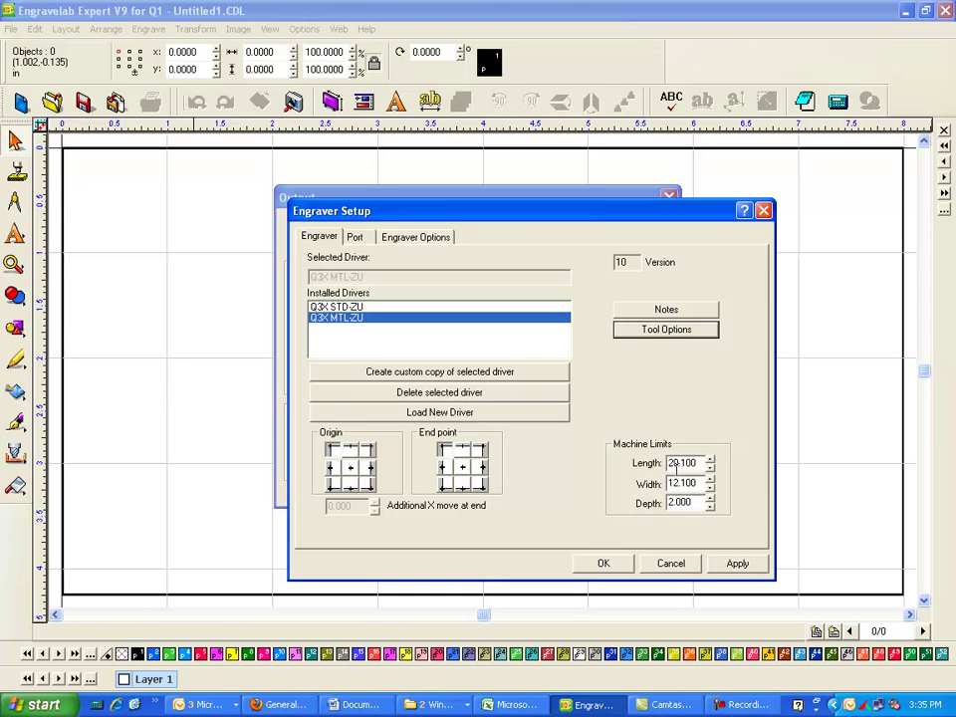
Set the machine length limit to 24.100 and apply it for the Q3X MTL-ZU and Q3X STD-ZU drivers
left_click(673, 462)
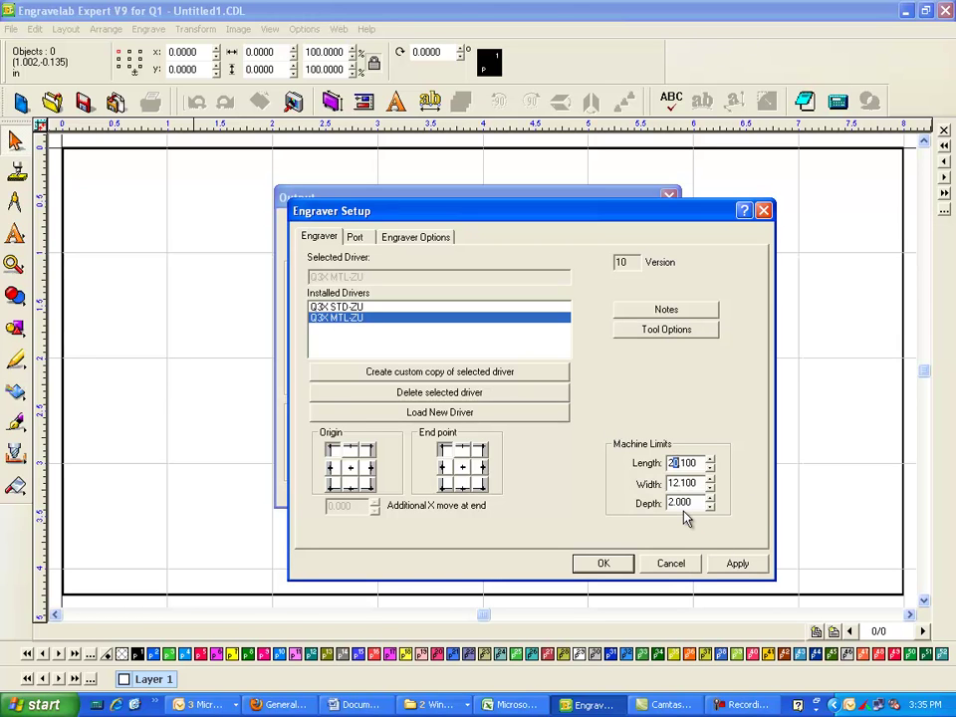
type("24")
left_click(737, 565)
left_click(347, 312)
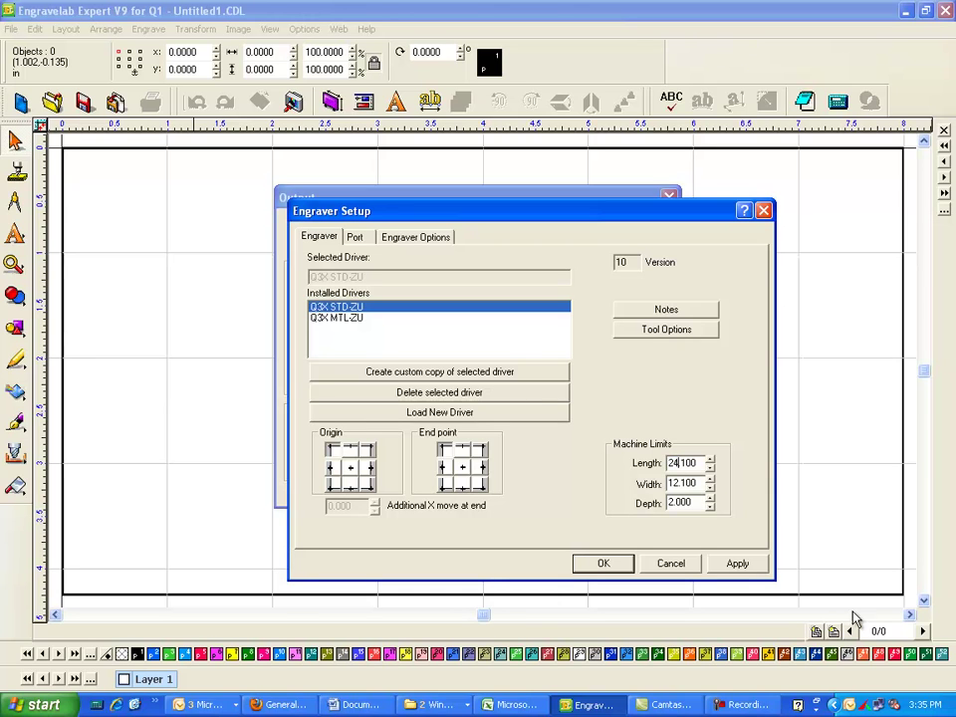
left_click(737, 564)
Compare the machine limits and port settings of the Q3X STD-ZU and Q3X MTL-ZU drivers
left_click(333, 319)
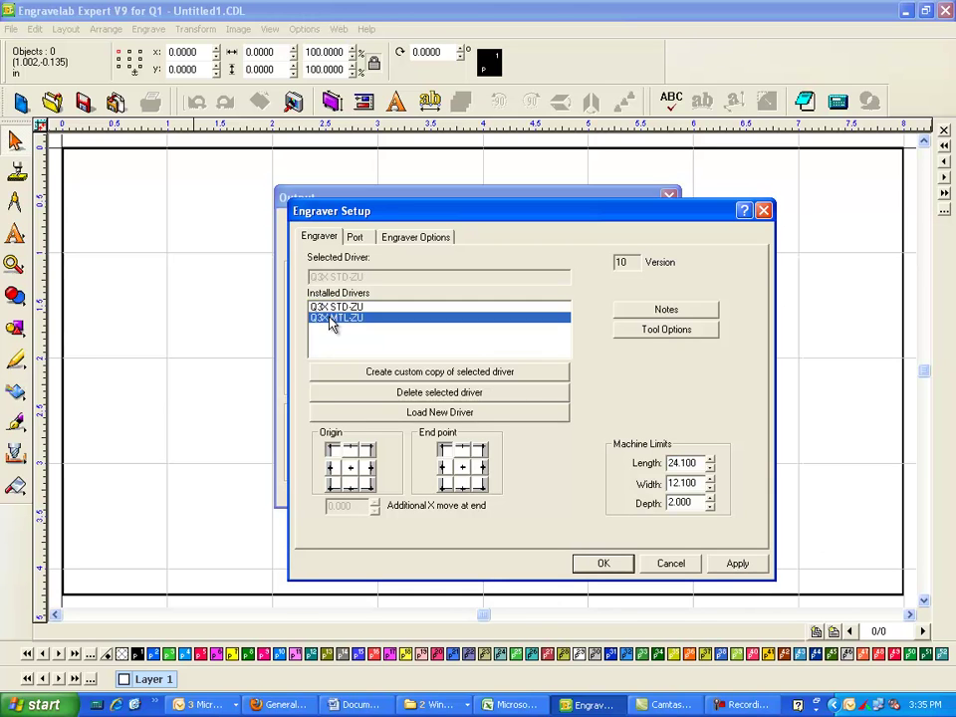
left_click(358, 309)
left_click(358, 318)
left_click(343, 308)
left_click(362, 243)
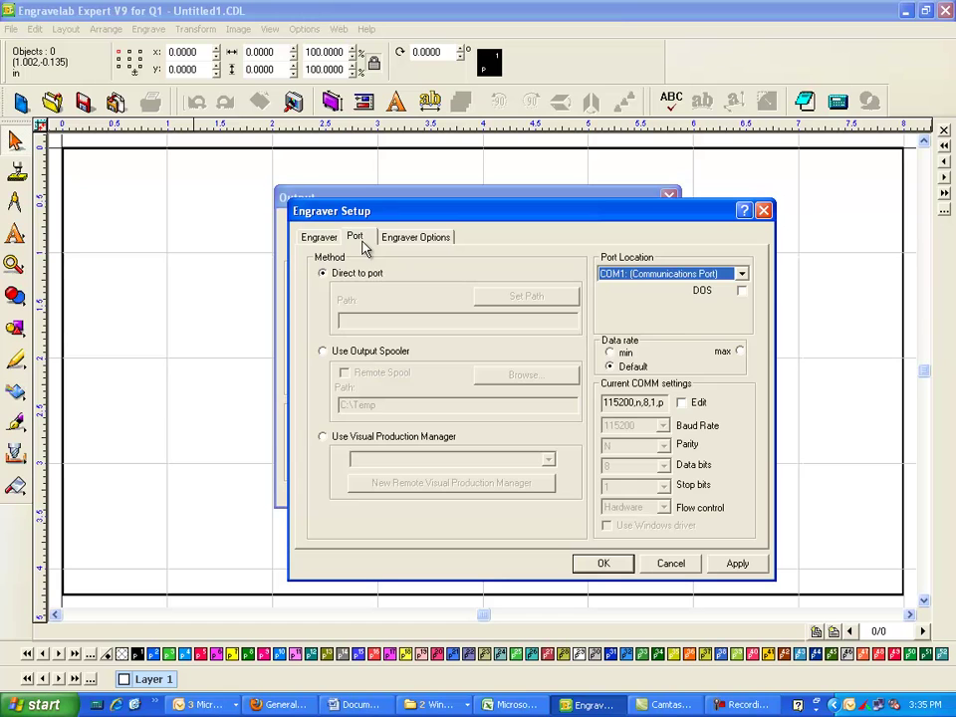
left_click(320, 237)
left_click(347, 318)
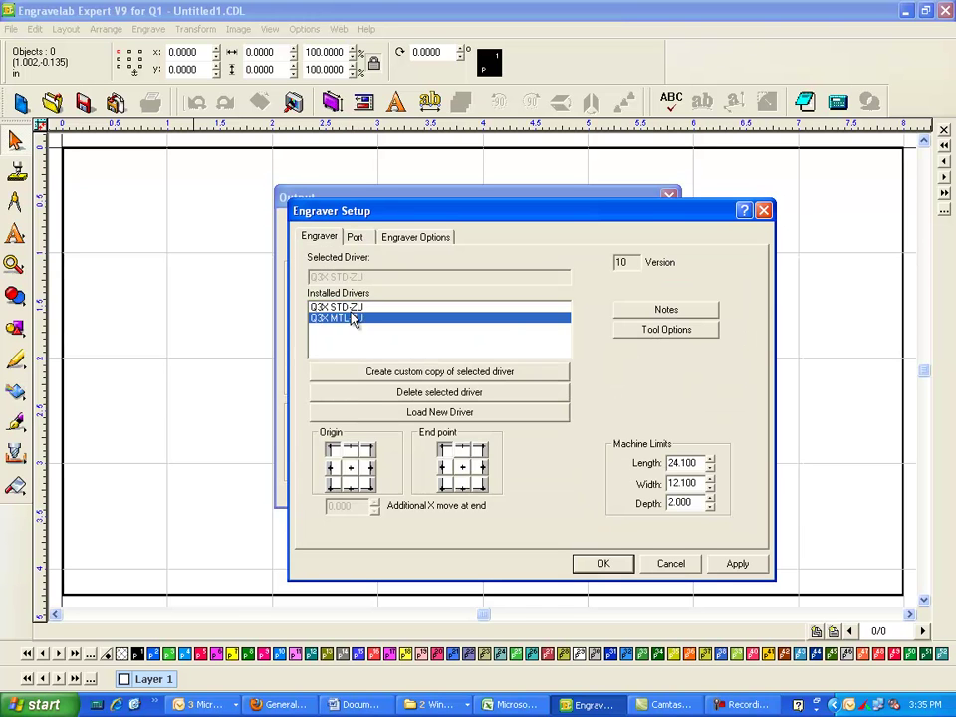
left_click(356, 238)
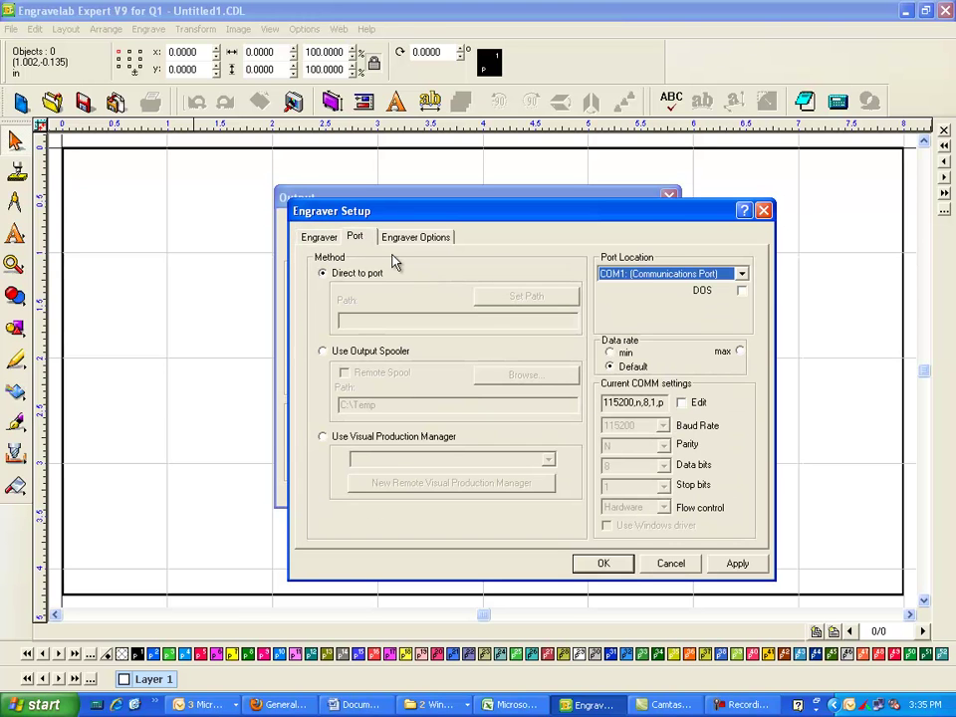
left_click(313, 237)
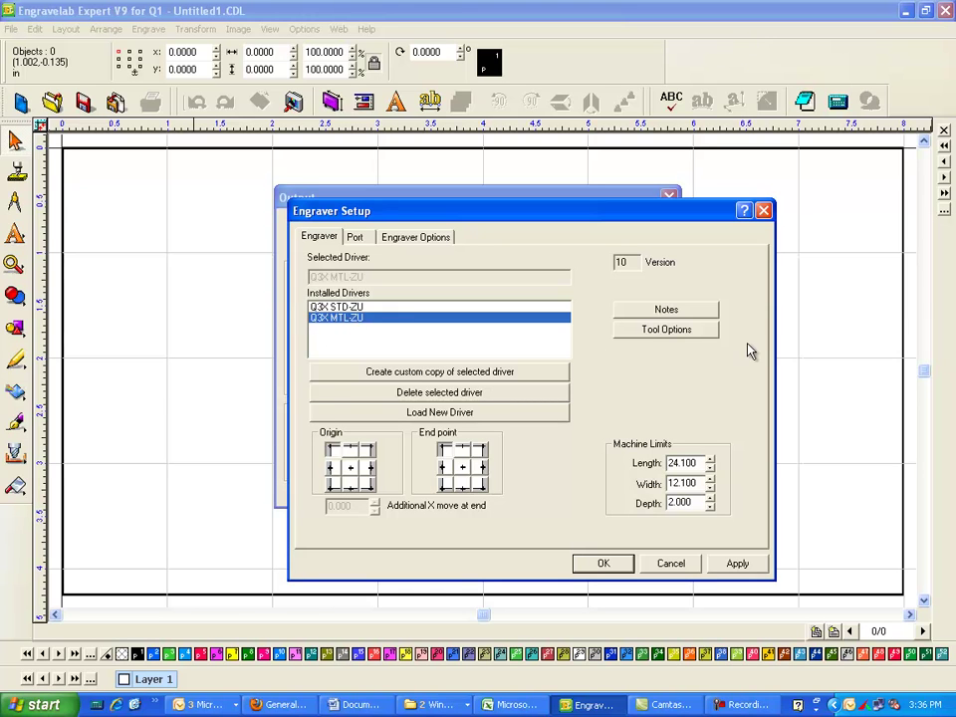
Set AutoStart to 1 in the Q3X MTL-ZU driver's tool options
left_click(668, 330)
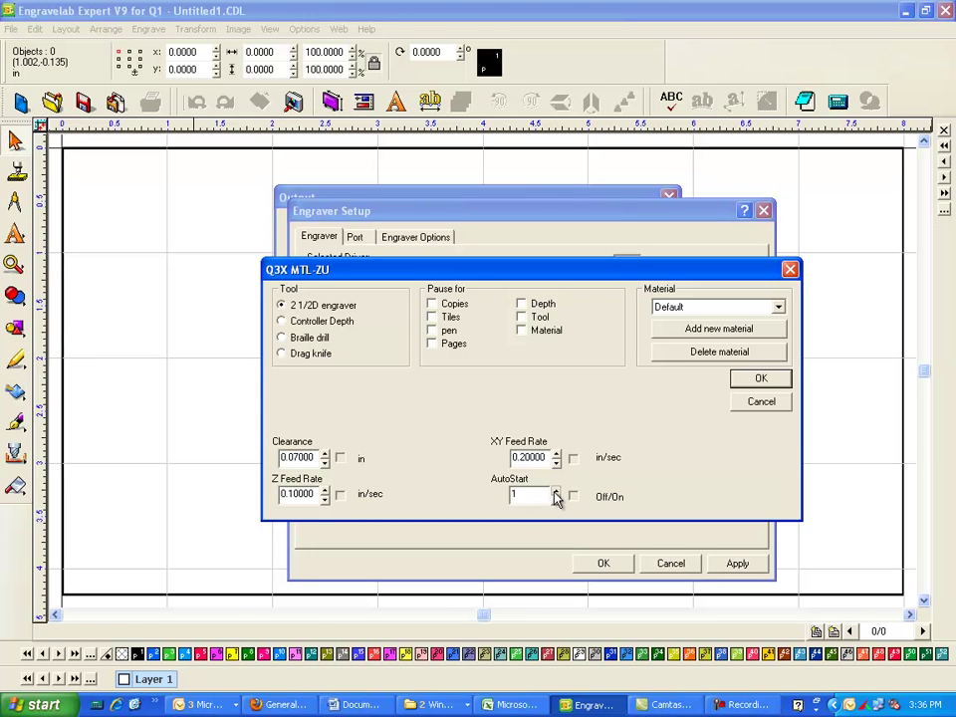
left_click(556, 498)
left_click(762, 379)
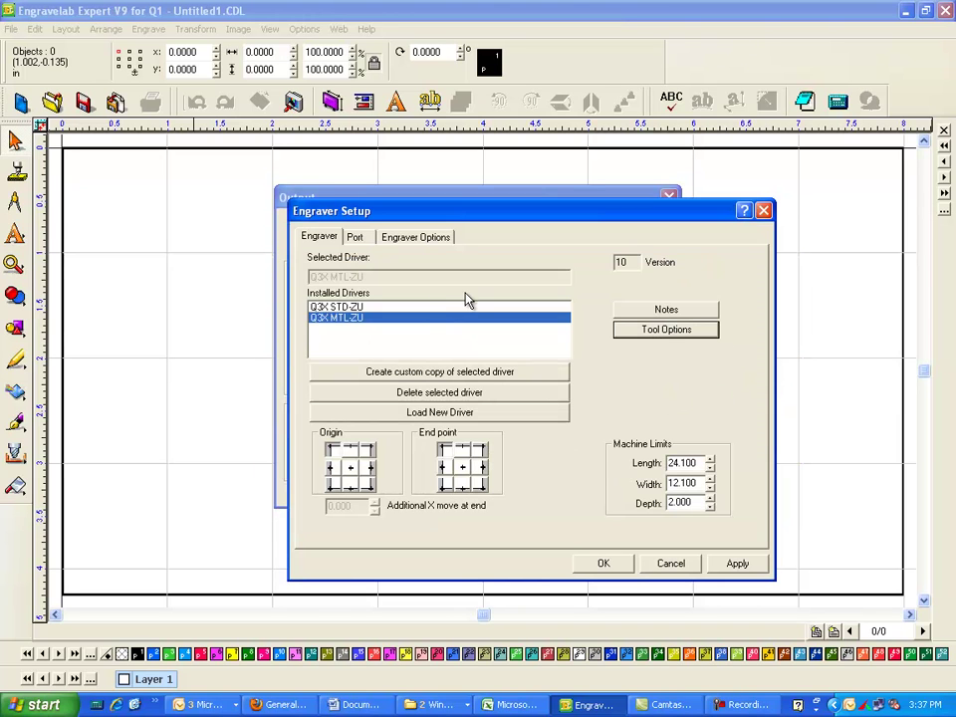
Apply the Q3X MTL-ZU engraver setup, then apply the output settings and close the output setup
left_click(738, 565)
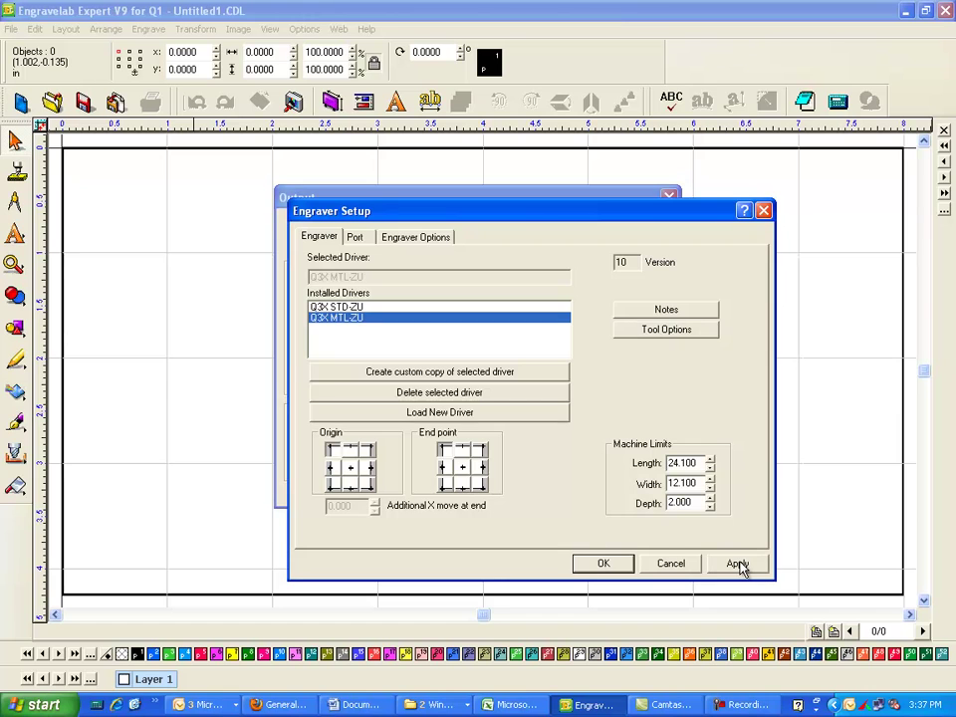
left_click(619, 568)
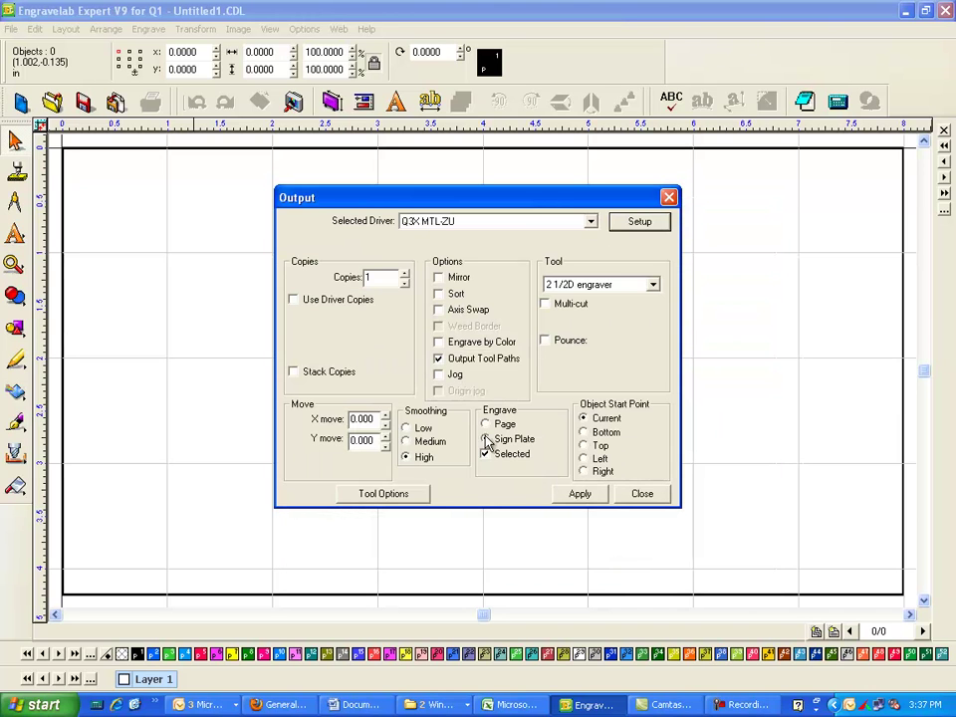
left_click(590, 498)
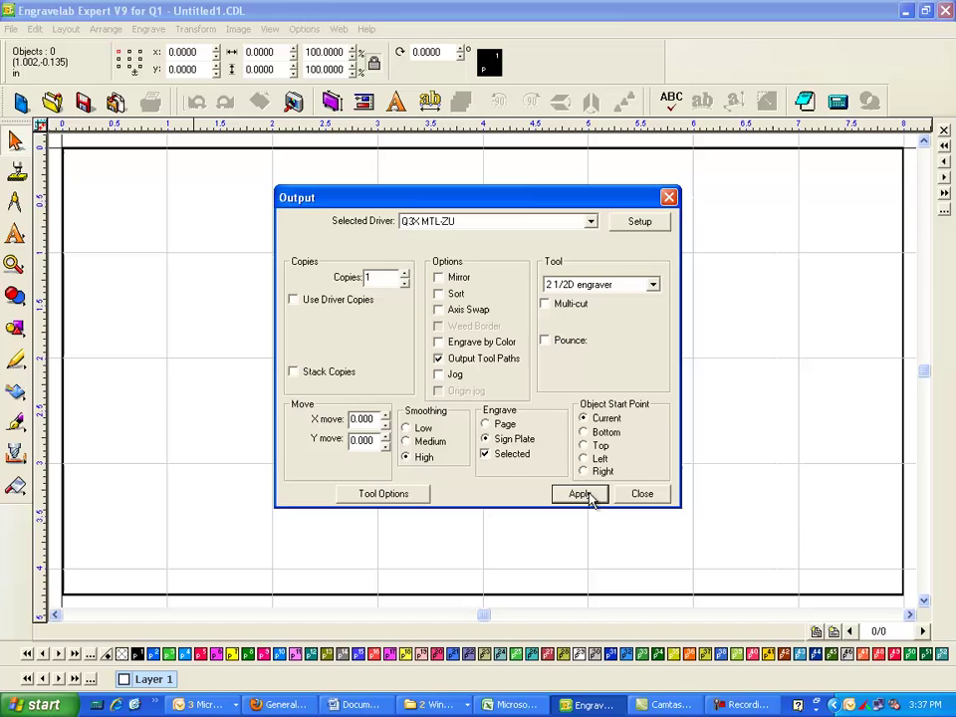
left_click(653, 498)
Add the sample text "sdlihjaswpio" near the plate's centre and finish the text entry
left_click(15, 234)
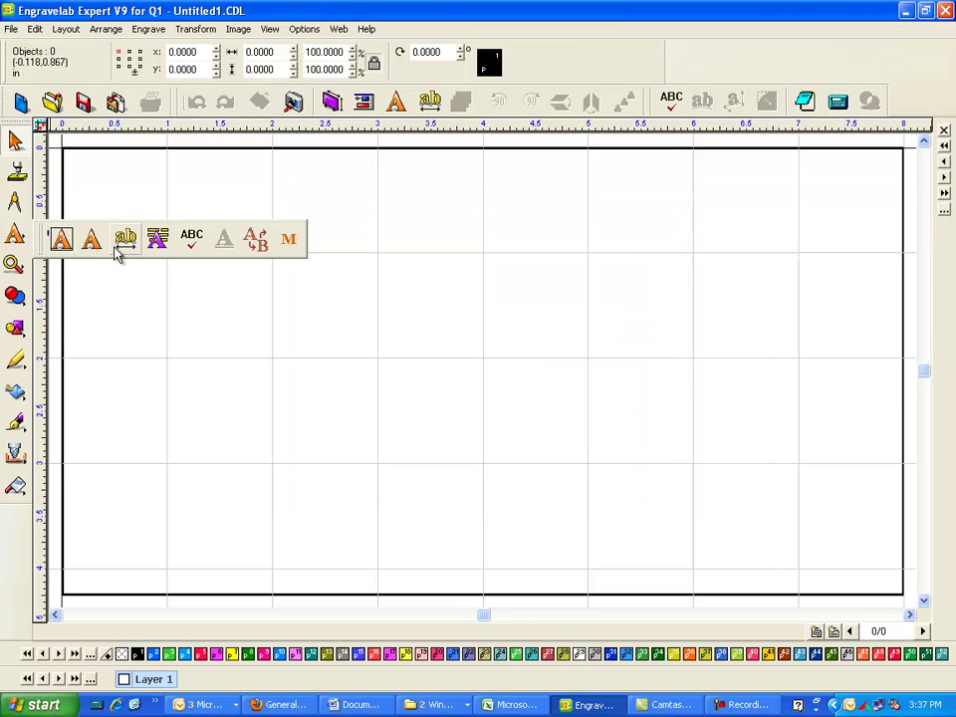
left_click(124, 239)
left_click(315, 329)
type("sdlihjaswpio")
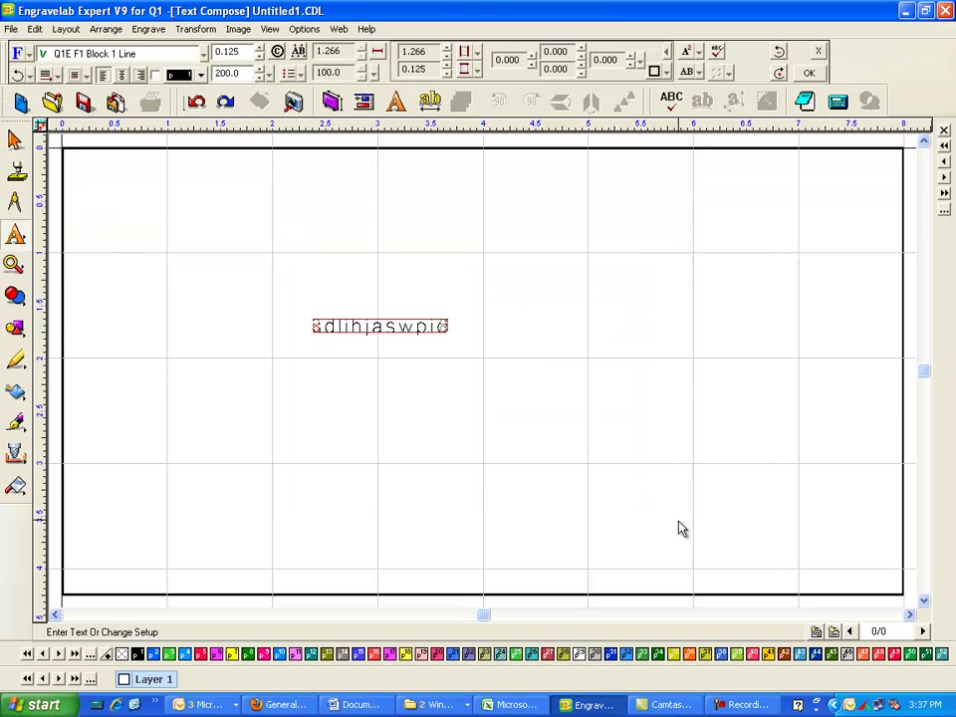
key("Escape")
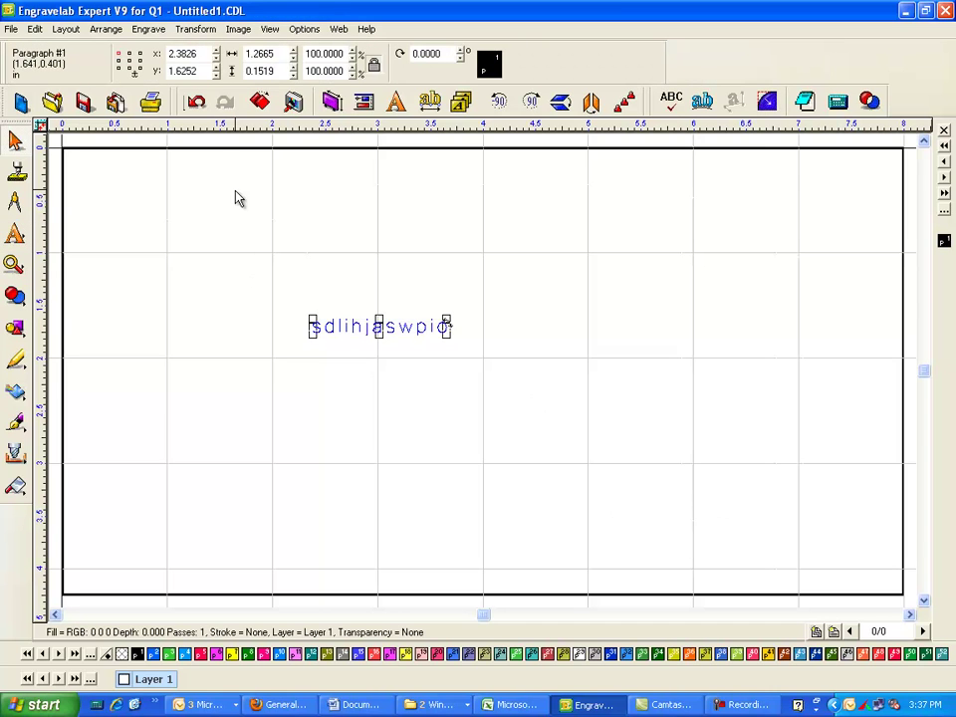
Send the sample text to the engrave preview with the Q3X MTL-ZU device and review its tool setup
left_click(156, 33)
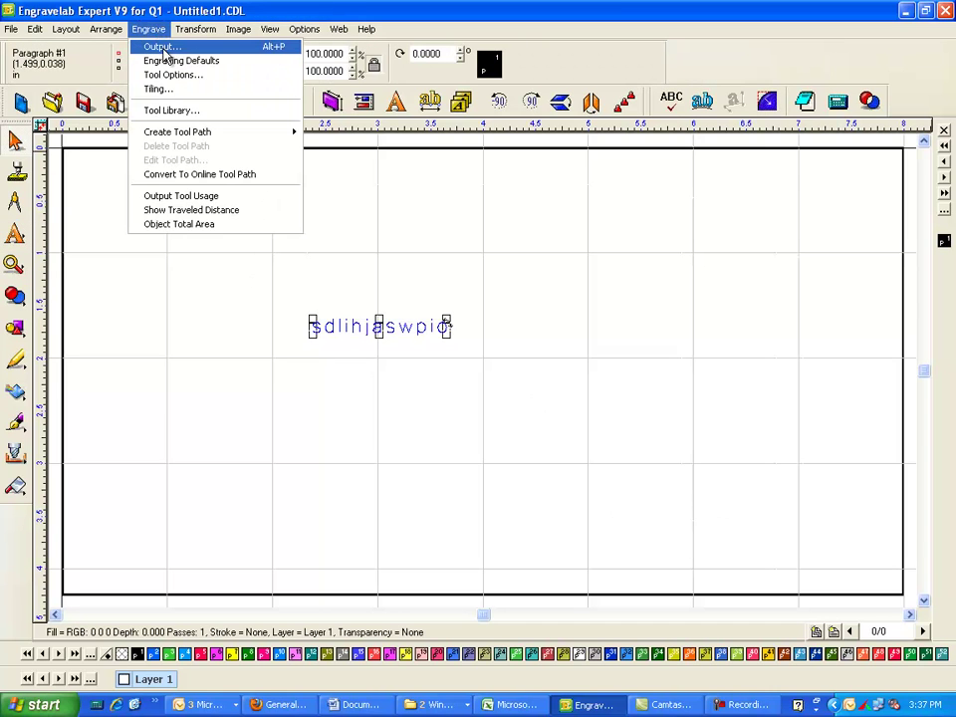
left_click(159, 46)
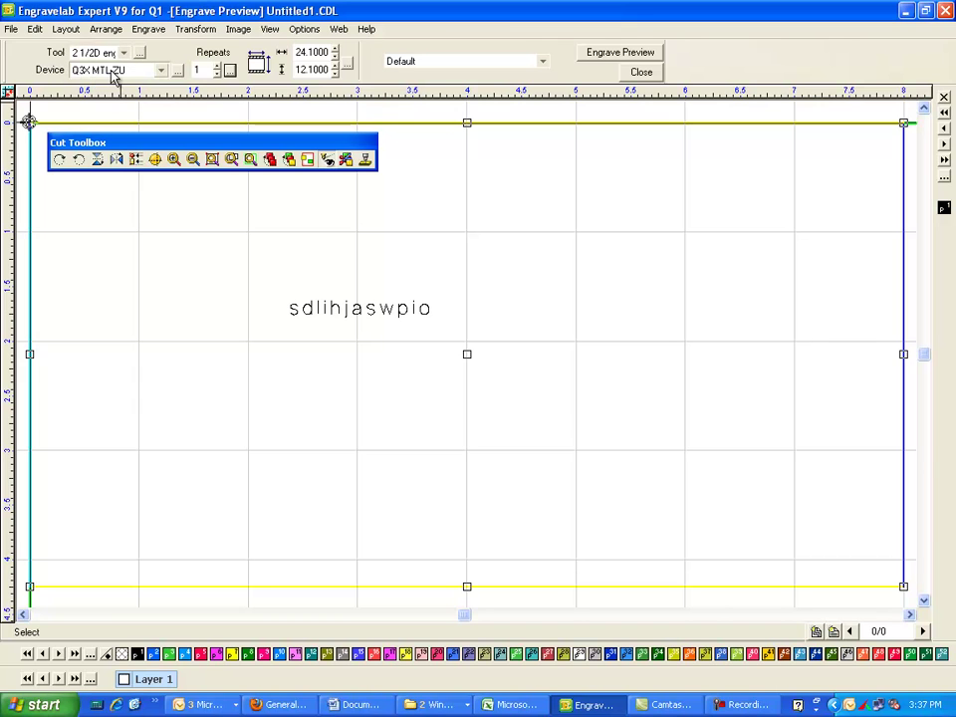
left_click(161, 70)
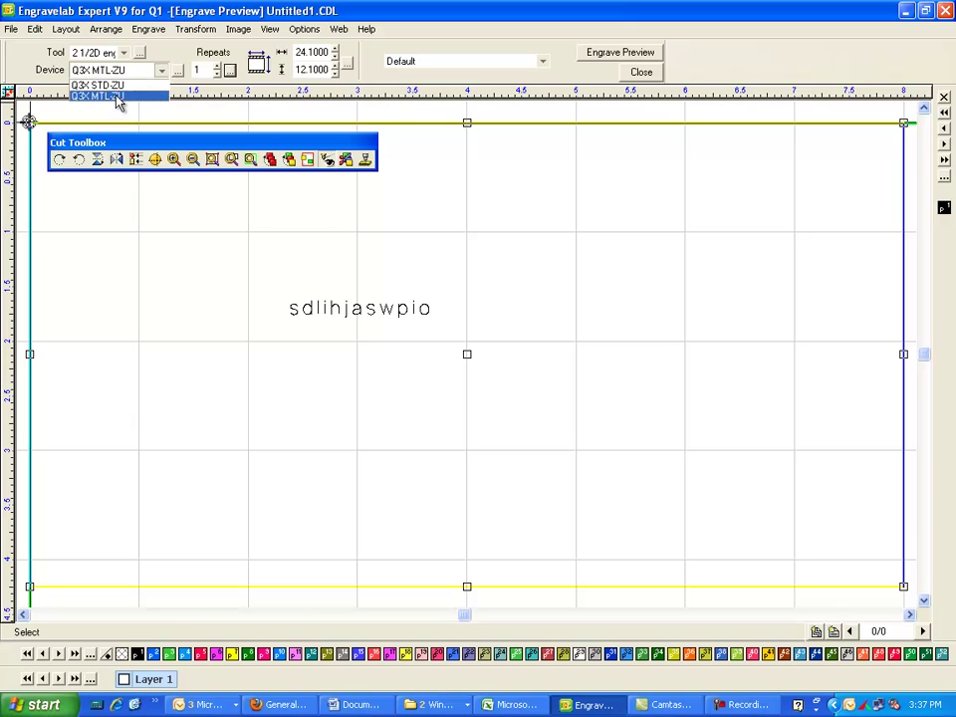
left_click(145, 96)
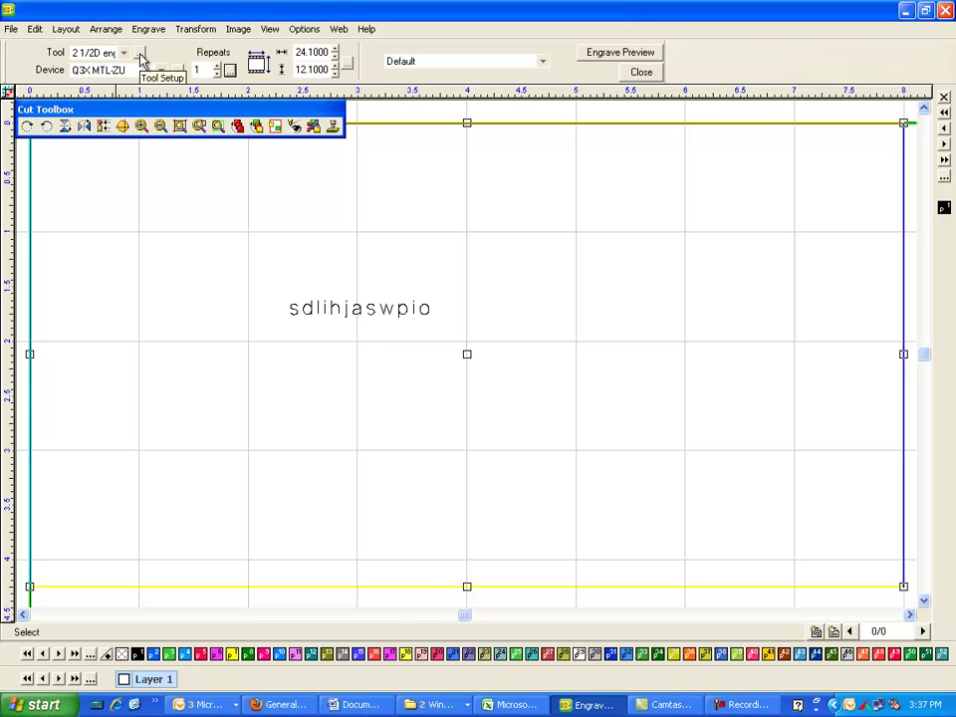
left_click(141, 53)
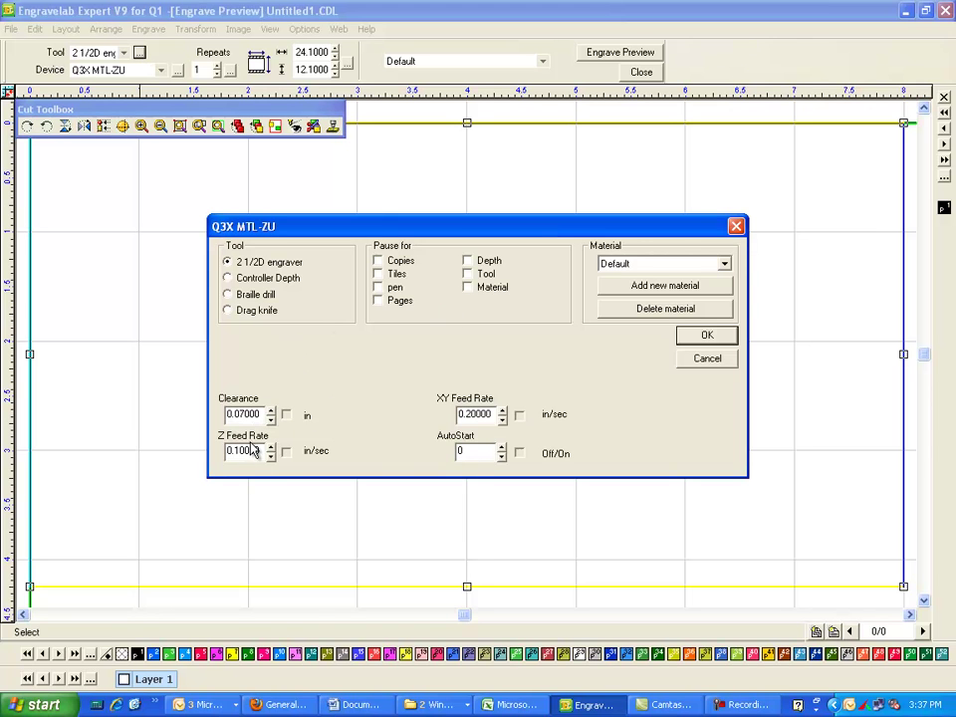
left_click(706, 336)
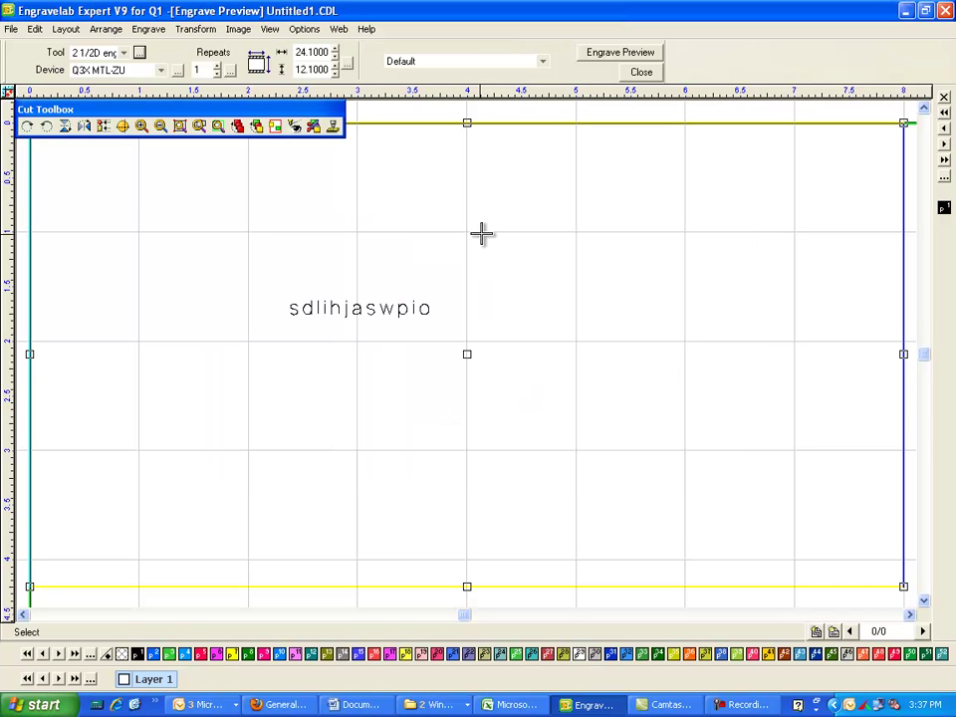